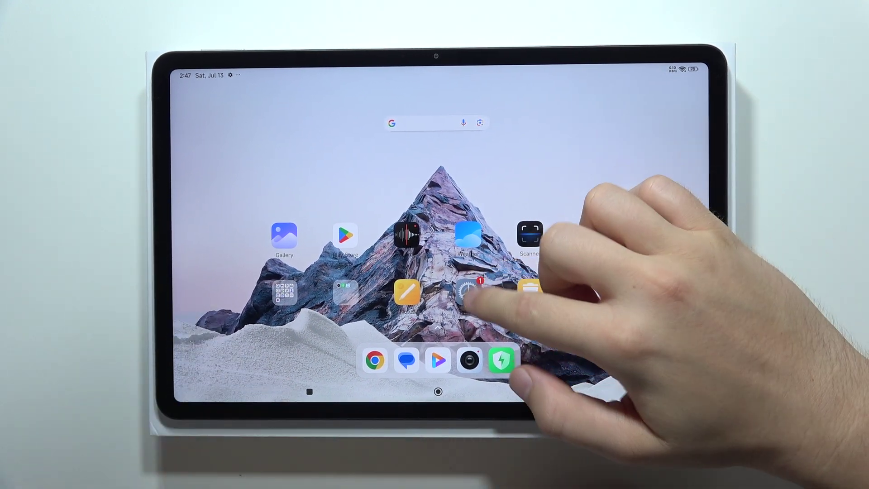
Launch the Settings app from its home screen icon.
click(469, 292)
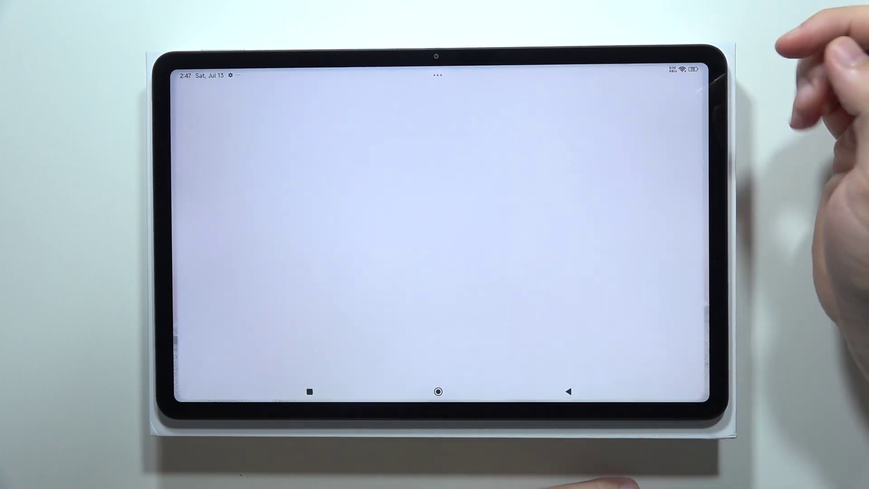
Show the Wi-Fi page with TP-Link_9A74_5G connected above the available networks.
click(231, 289)
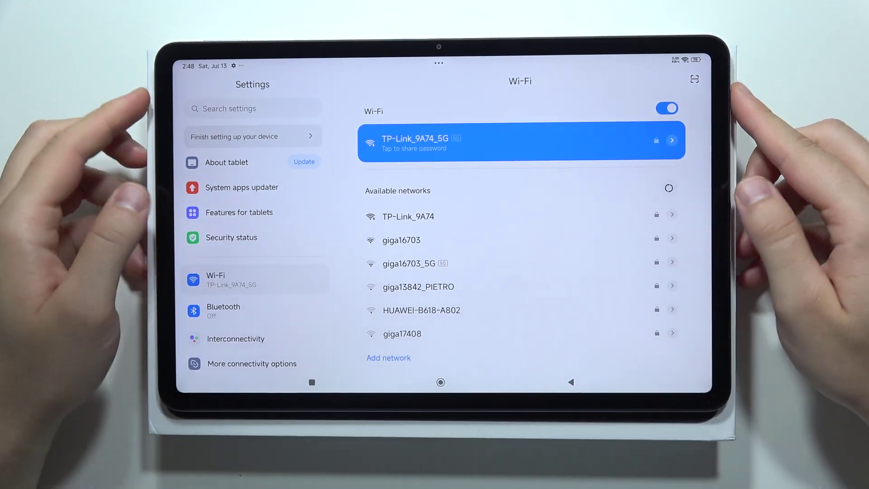
Show the Bluetooth page, where Bluetooth is off for Redmi Pad Pro.
click(217, 308)
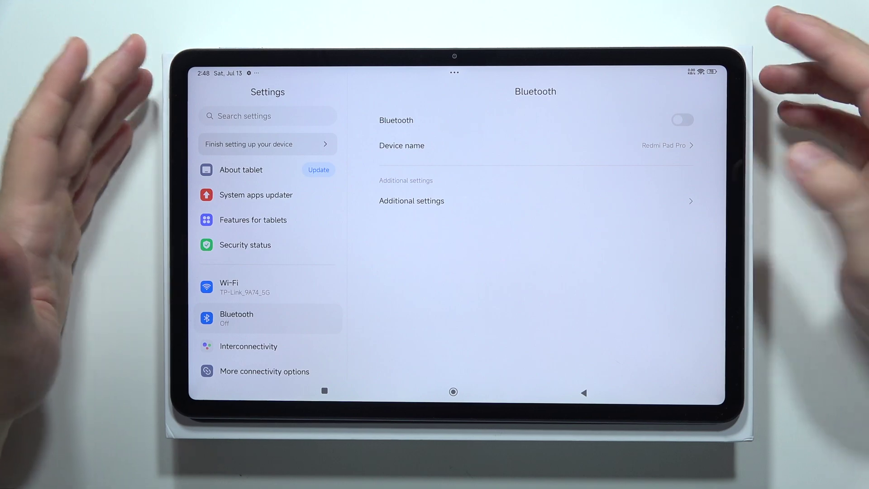
Open Interconnectivity, with Xiaomi Interconnectivity and Clipboard sharing switched on.
click(249, 347)
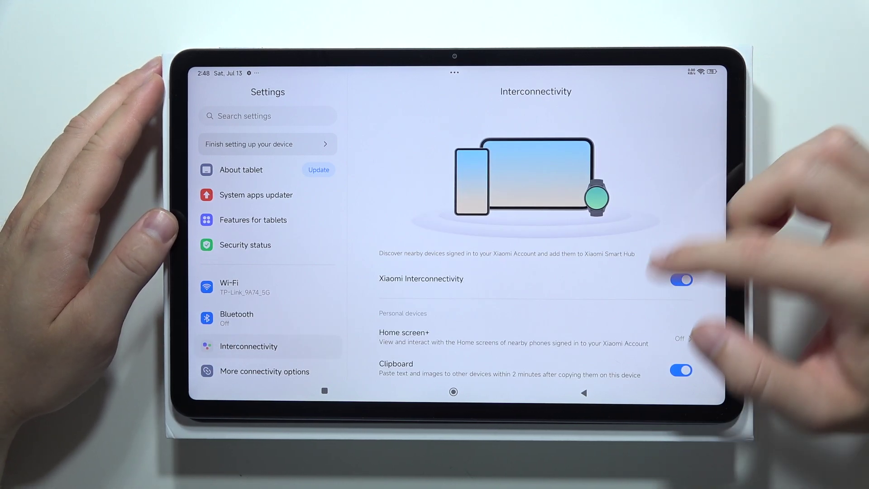
scroll(621, 272, down, 2)
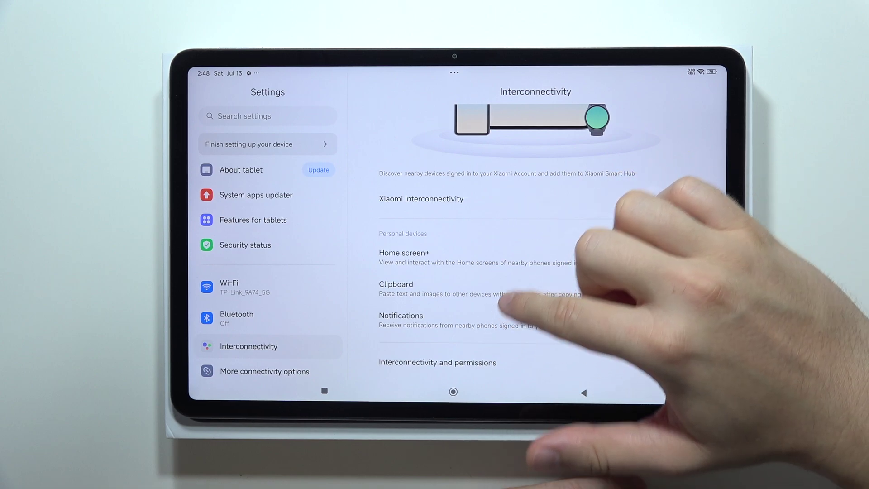
scroll(502, 285, down, 1)
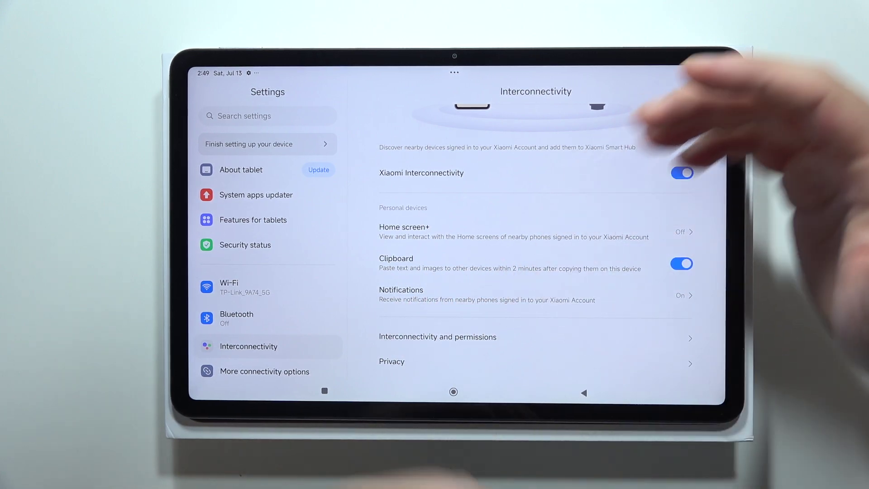
scroll(268, 271, down, 2)
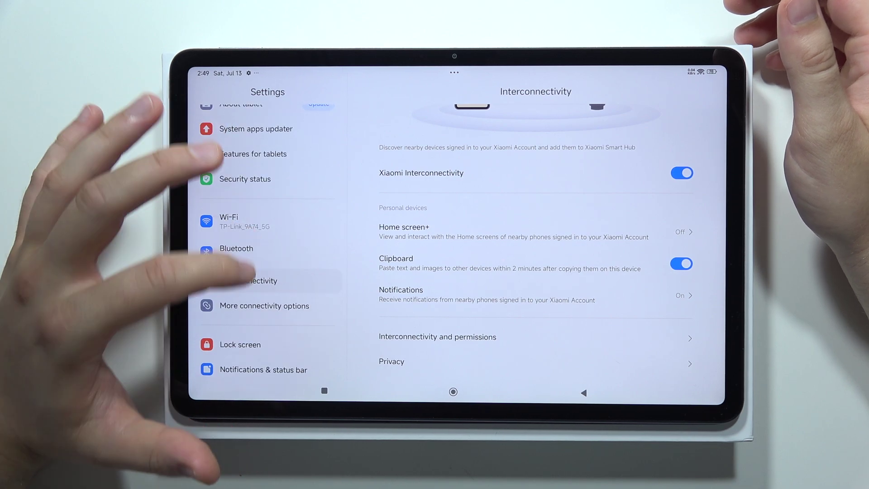
Open More connectivity options and view its Cast page.
click(264, 306)
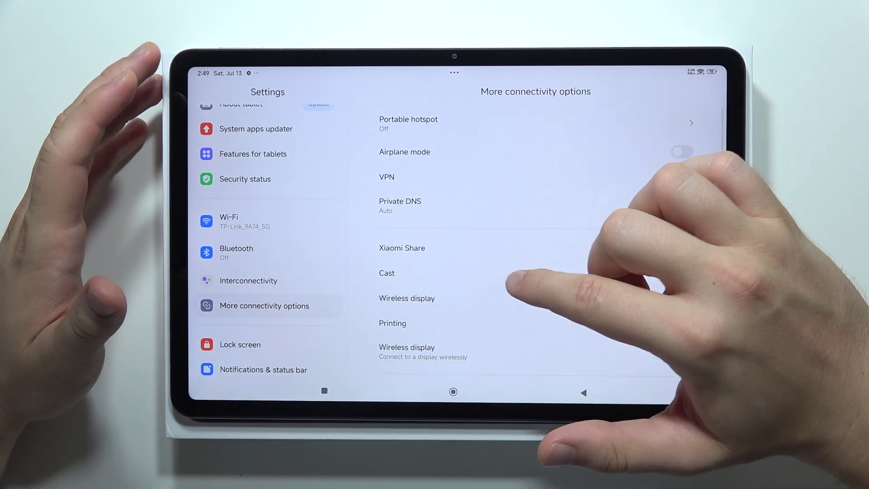
click(516, 273)
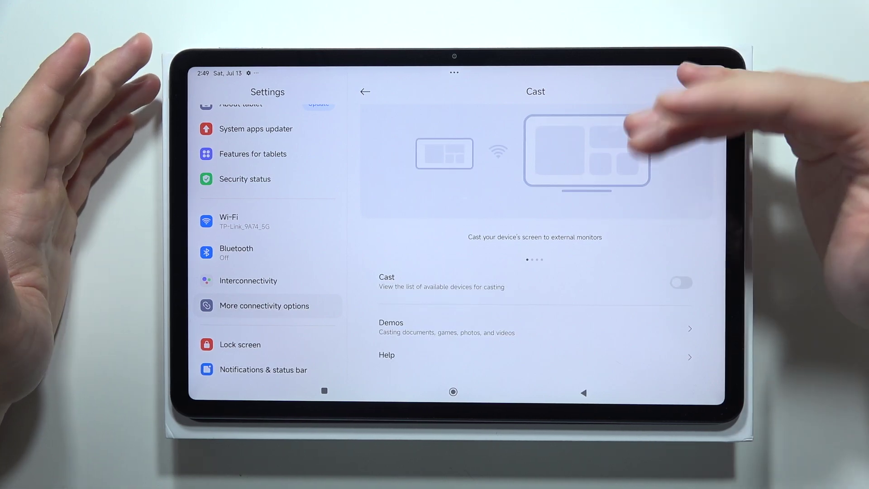
drag(722, 285, 645, 285)
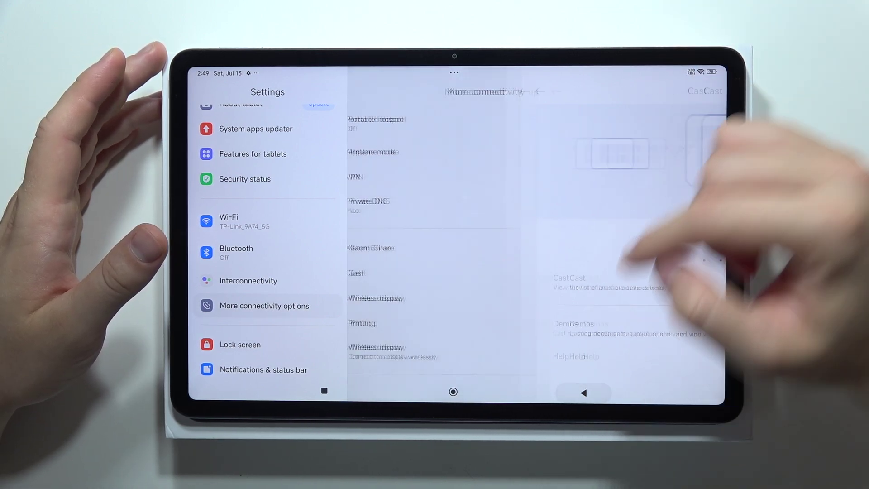
scroll(265, 238, down, 1)
scroll(238, 224, down, 3)
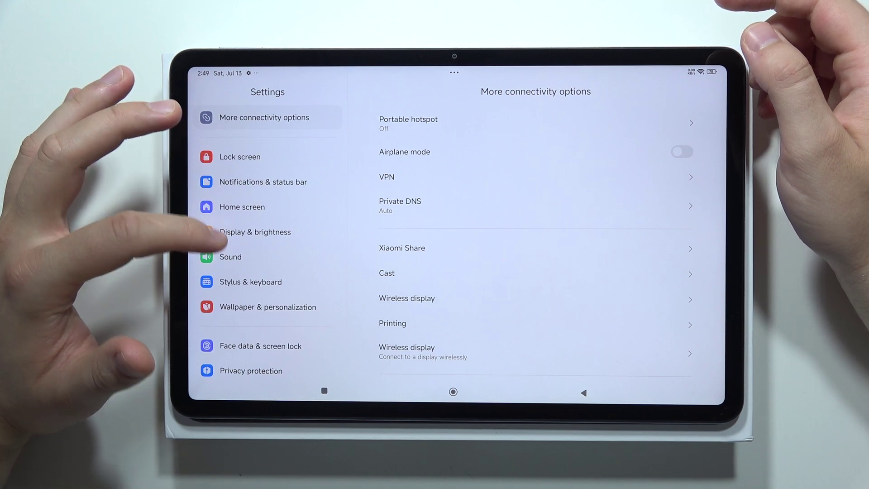
View Display & brightness and the 120 Hz Refresh rate page, then show Sound.
click(224, 232)
scroll(680, 238, down, 2)
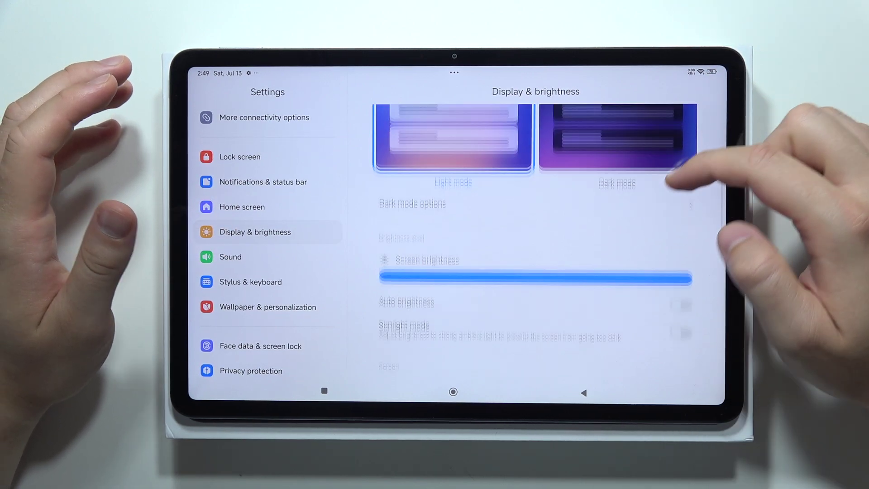
scroll(666, 245, down, 2)
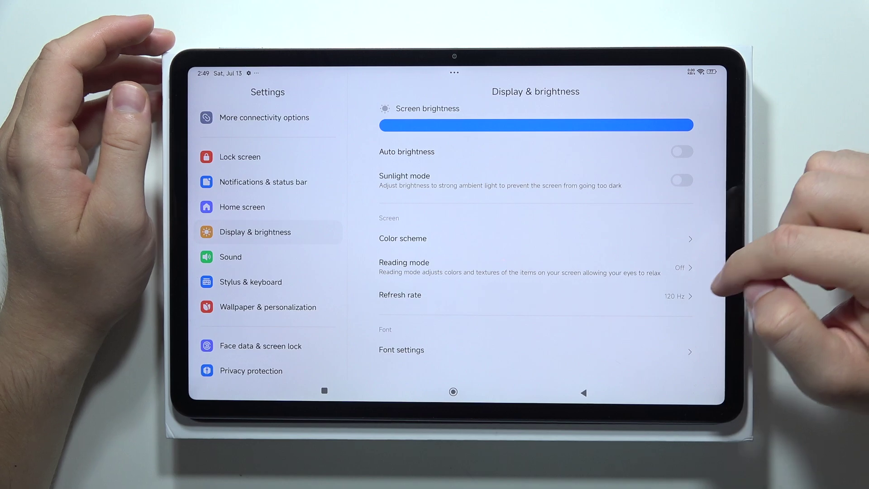
click(676, 296)
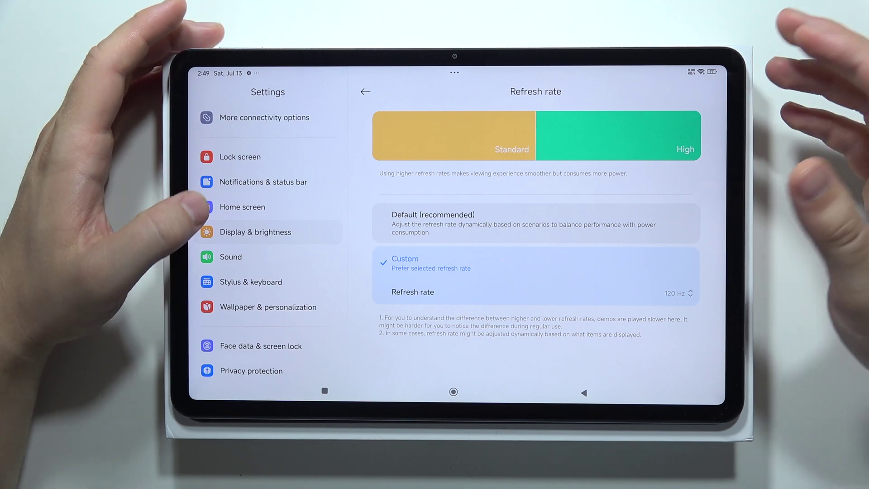
click(230, 257)
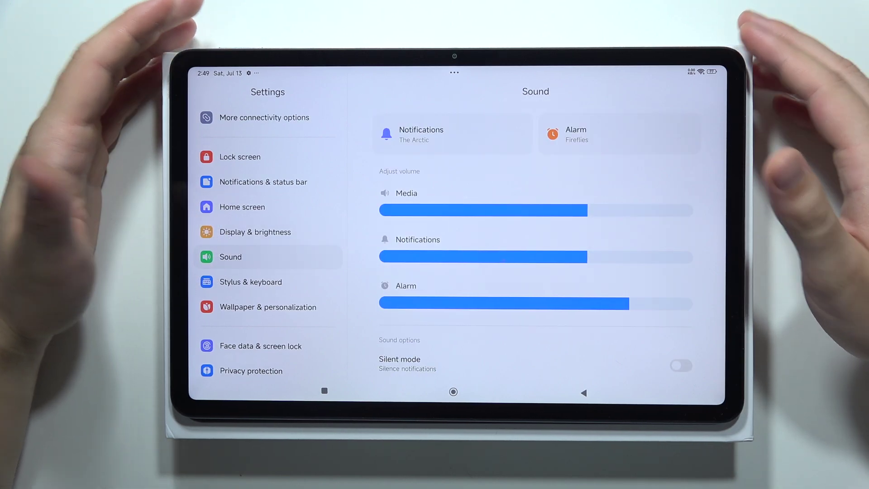
scroll(537, 238, down, 3)
Switch Sound effects to Xiaomi Sound, back to Dolby Atmos, then view Graphic equalizer presets.
click(605, 332)
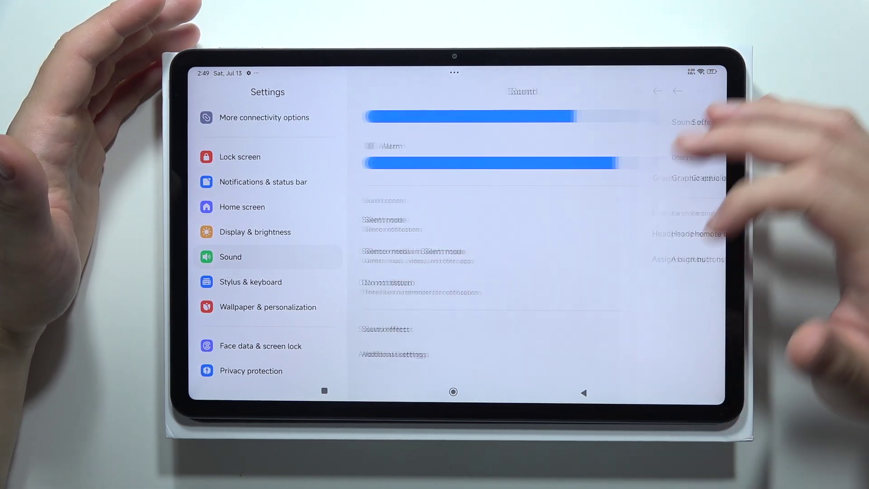
click(668, 123)
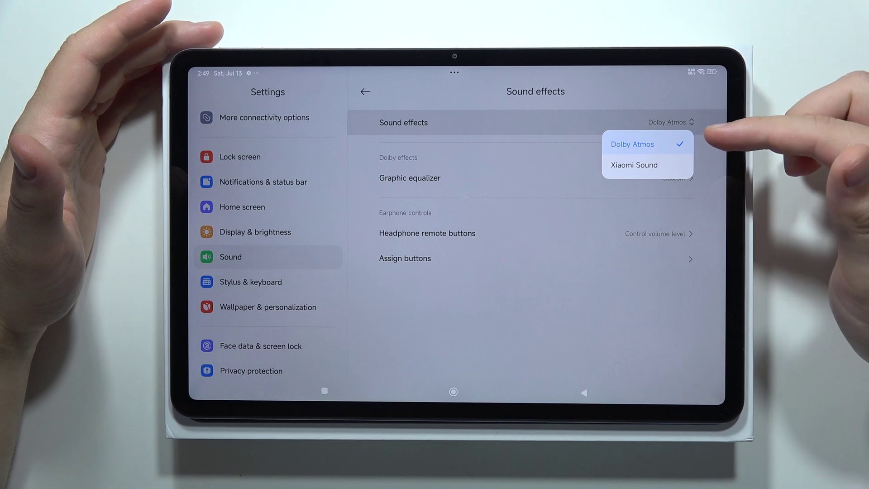
click(634, 165)
click(669, 123)
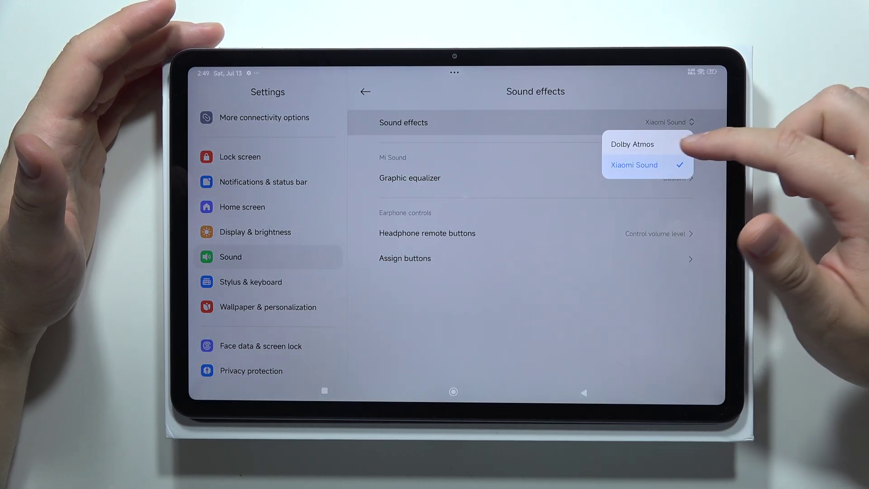
click(632, 143)
click(676, 178)
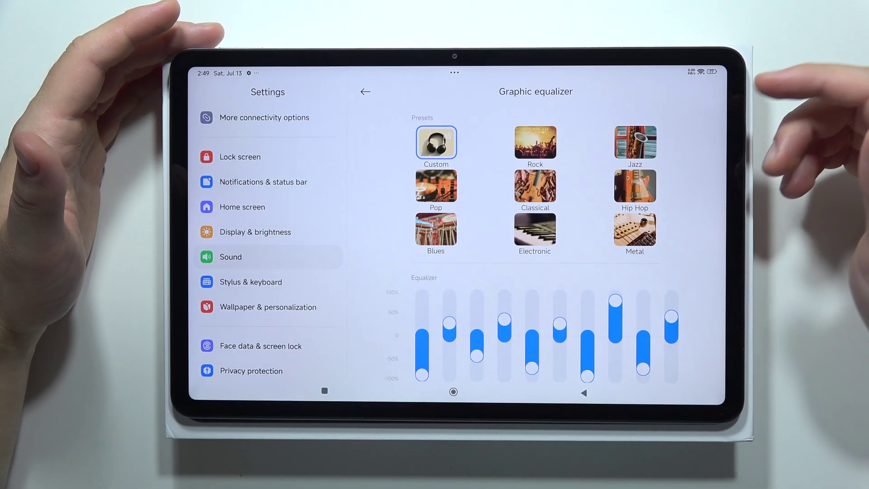
scroll(682, 265, down, 1)
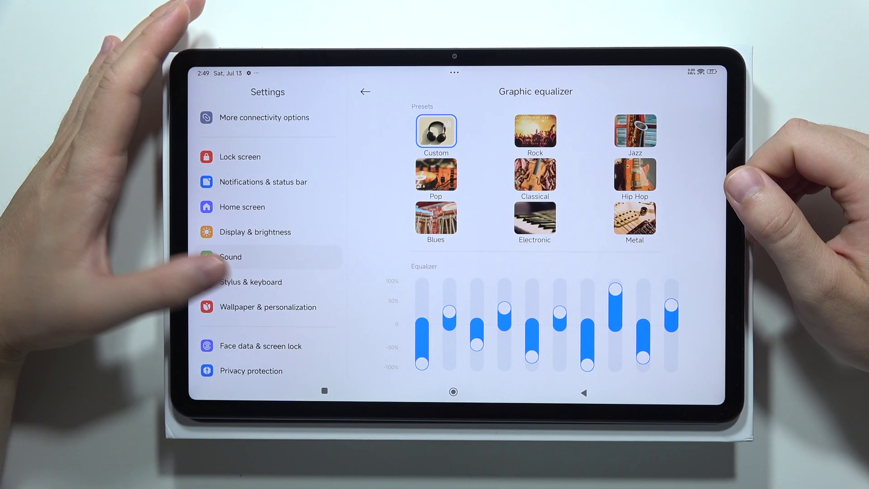
Show the Stylus & keyboard Keyboard options with custom shortcuts and cursor style.
click(232, 283)
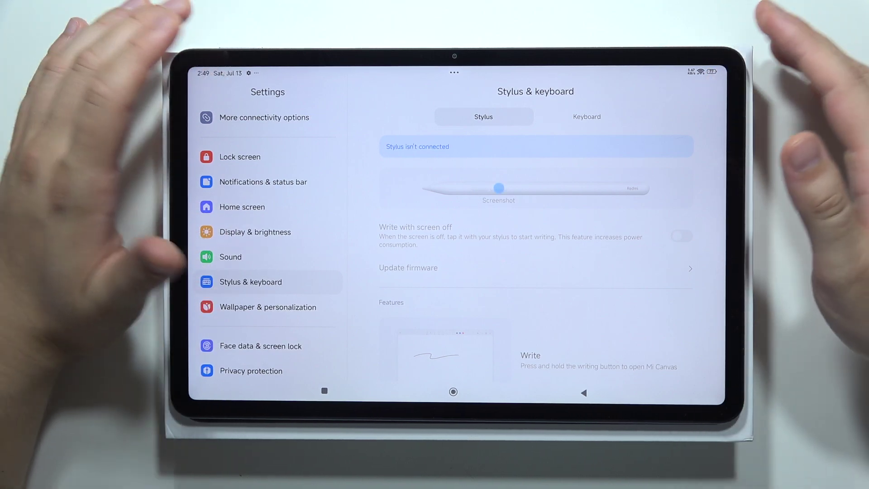
click(598, 117)
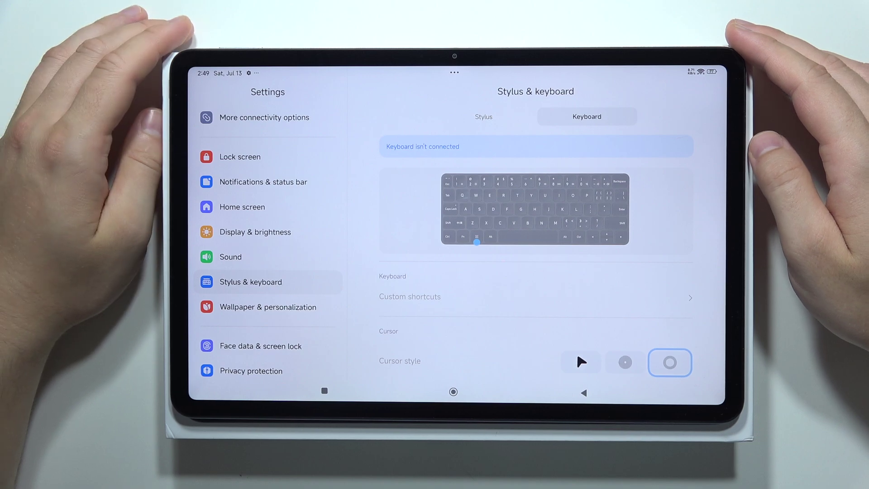
scroll(268, 238, down, 3)
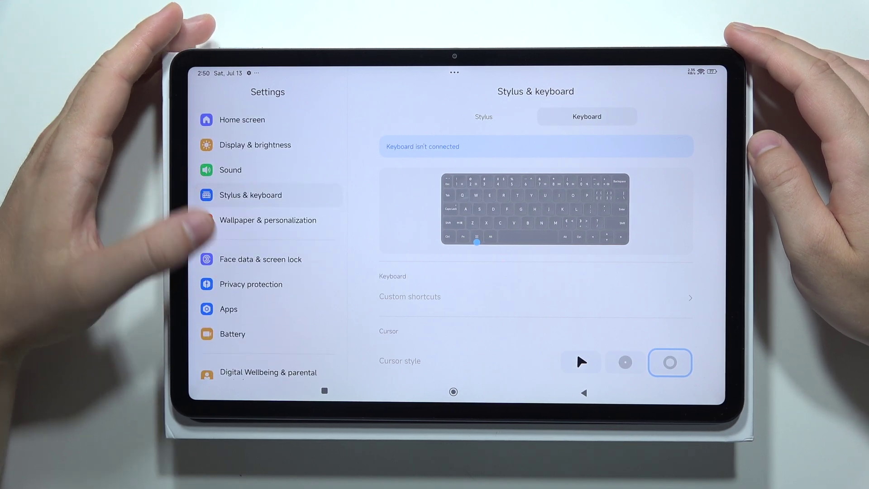
In Apps, dismiss the App lock pattern prompt and view Dual apps with Netflix enabled.
click(230, 309)
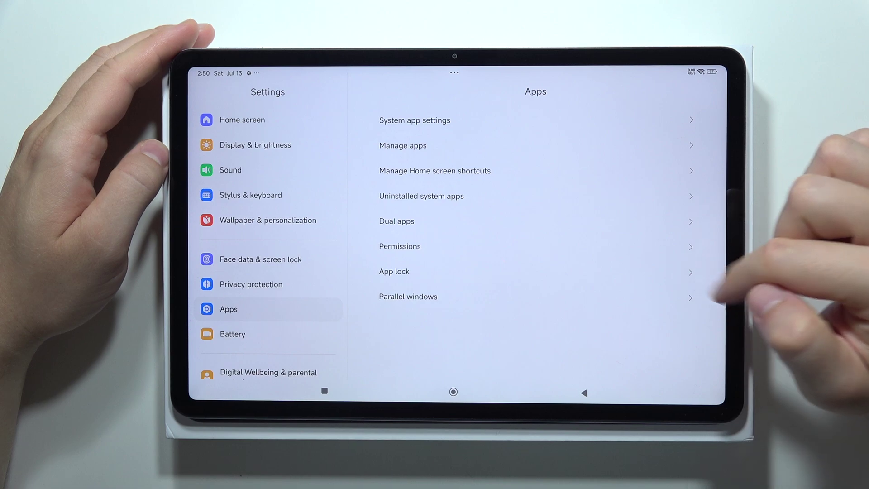
click(686, 271)
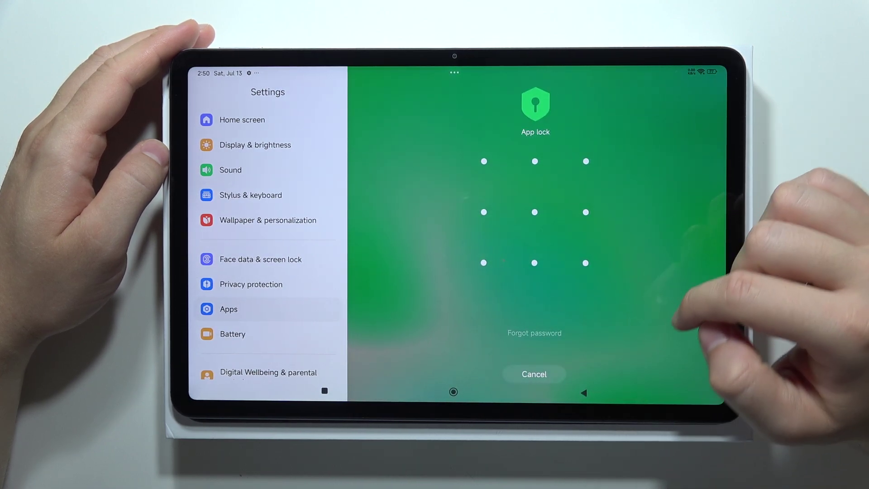
click(584, 393)
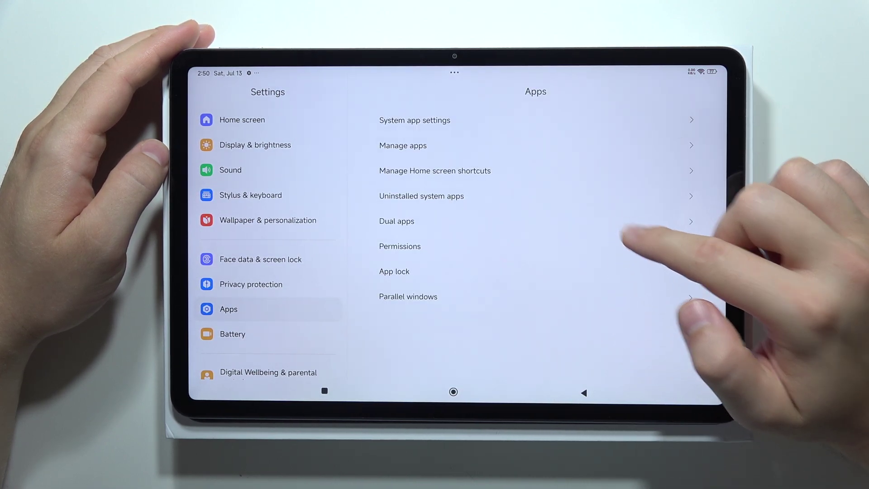
click(628, 224)
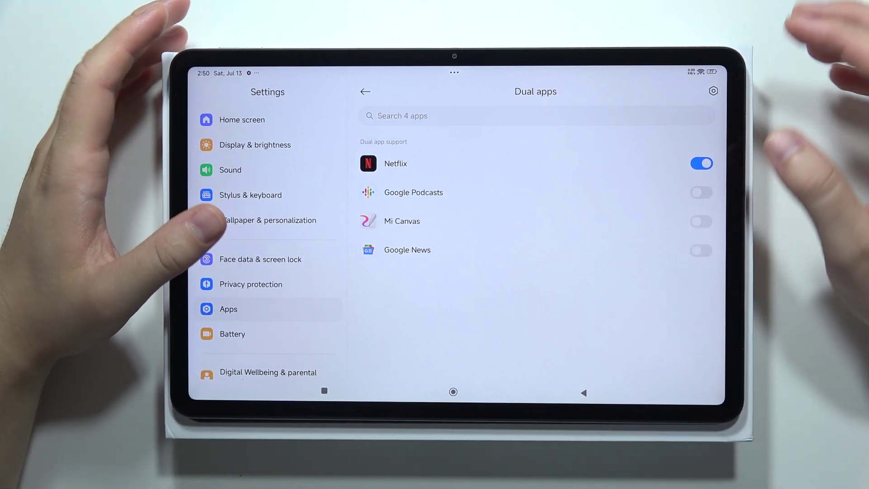
scroll(268, 245, down, 3)
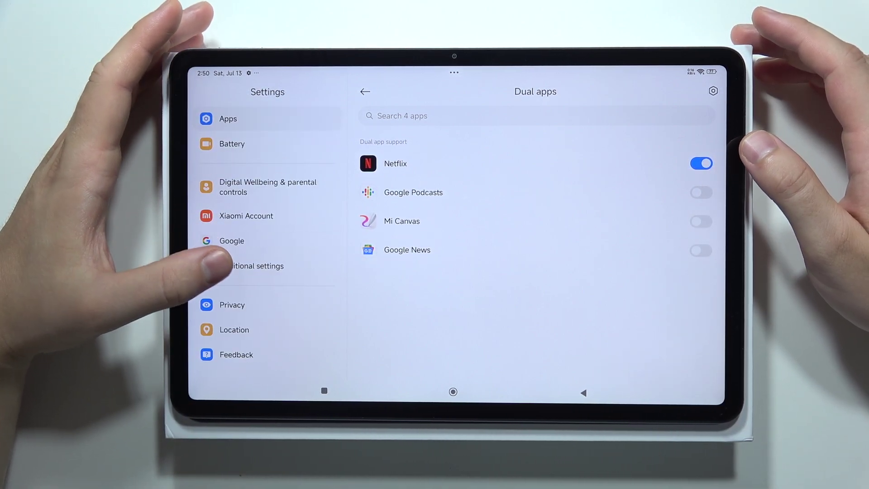
Launch Game Turbo from Additional settings, browse Performance mode and Game DND, then exit.
click(224, 265)
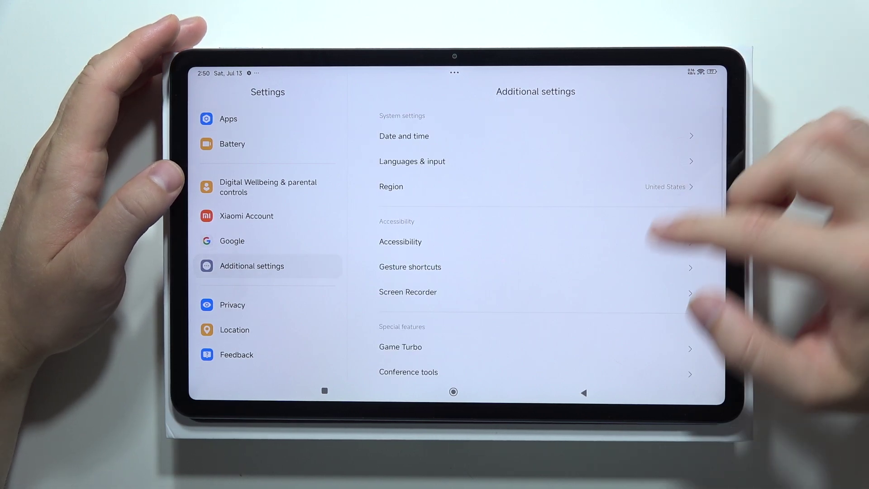
scroll(662, 193, down, 3)
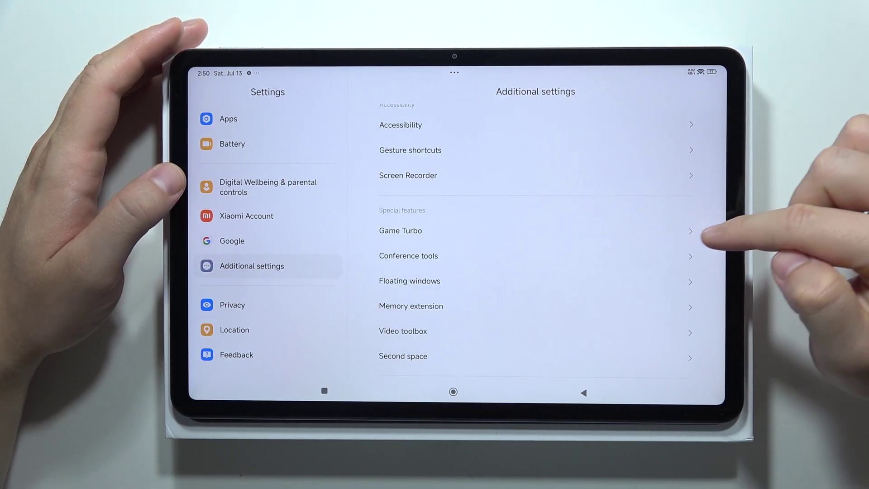
click(692, 231)
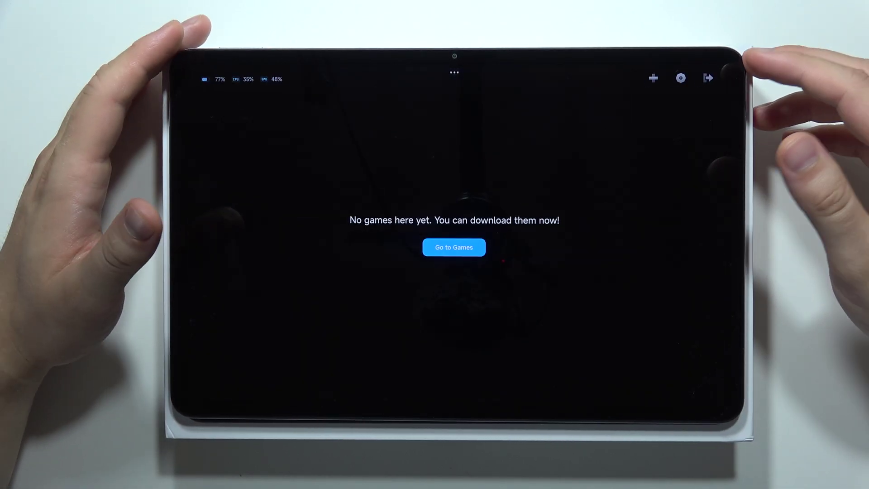
click(683, 77)
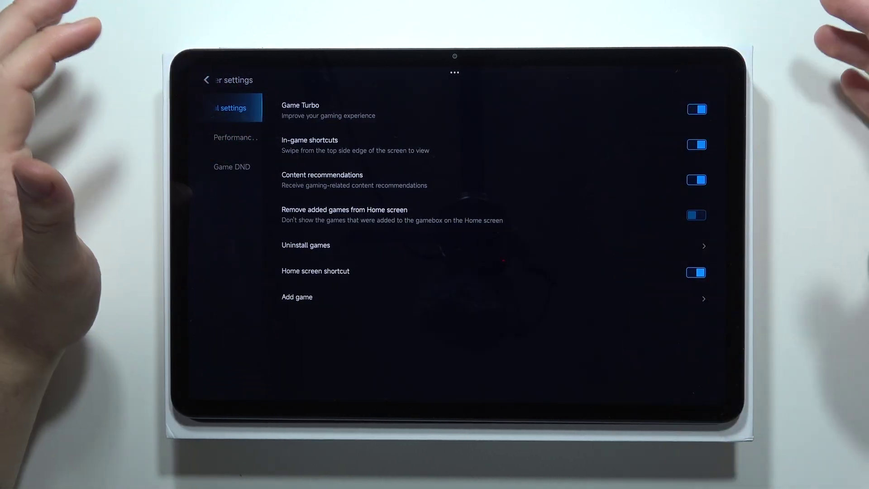
click(234, 137)
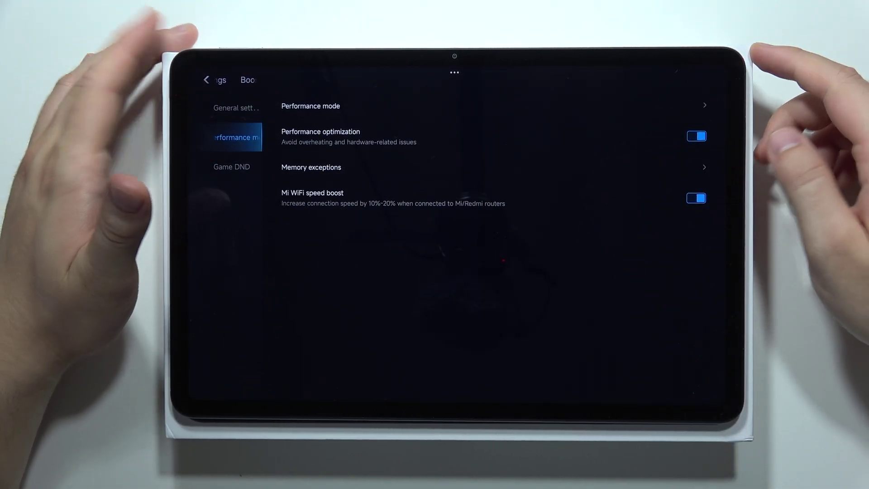
click(232, 166)
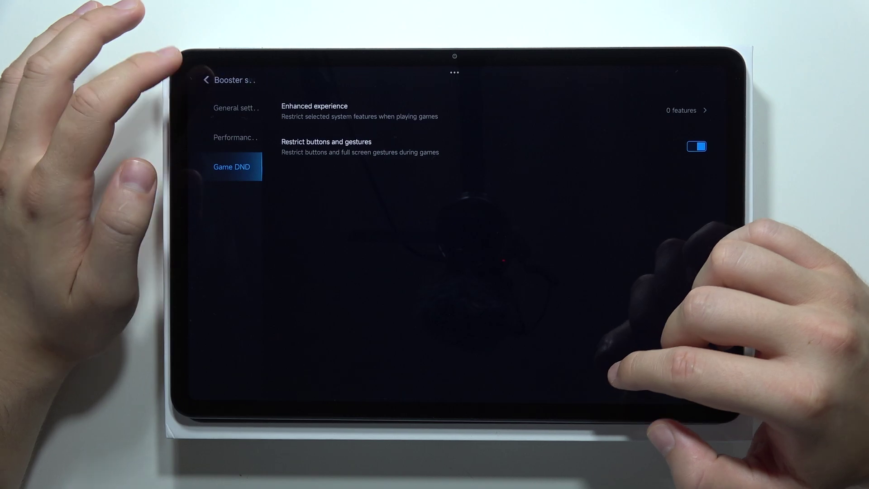
click(207, 80)
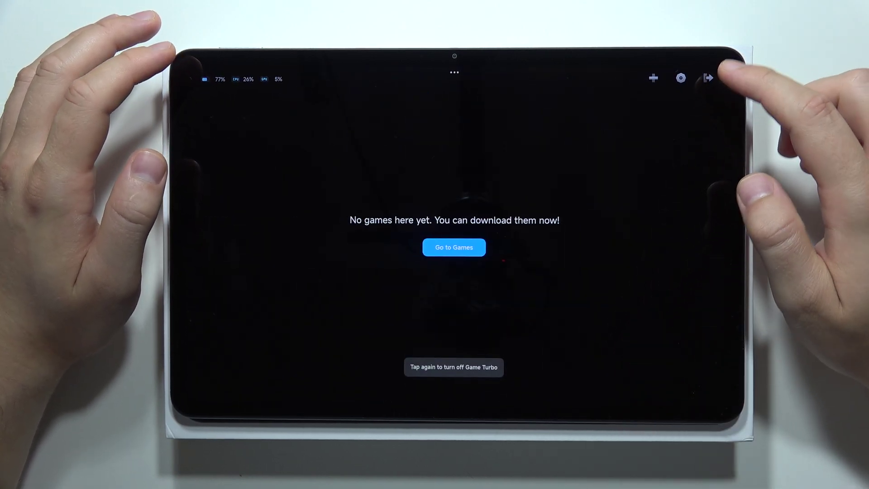
click(708, 78)
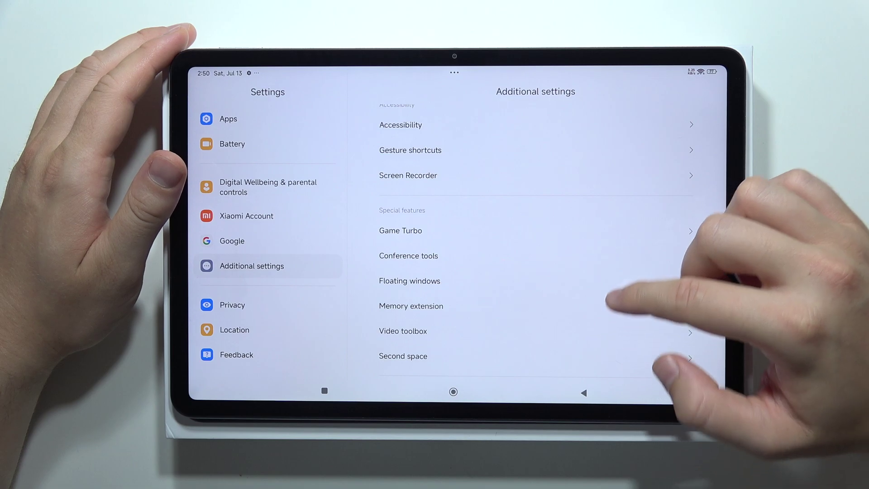
scroll(619, 295, down, 2)
Confirm Memory extension is 8.0 GB, then open the Second space page from Additional settings.
click(610, 249)
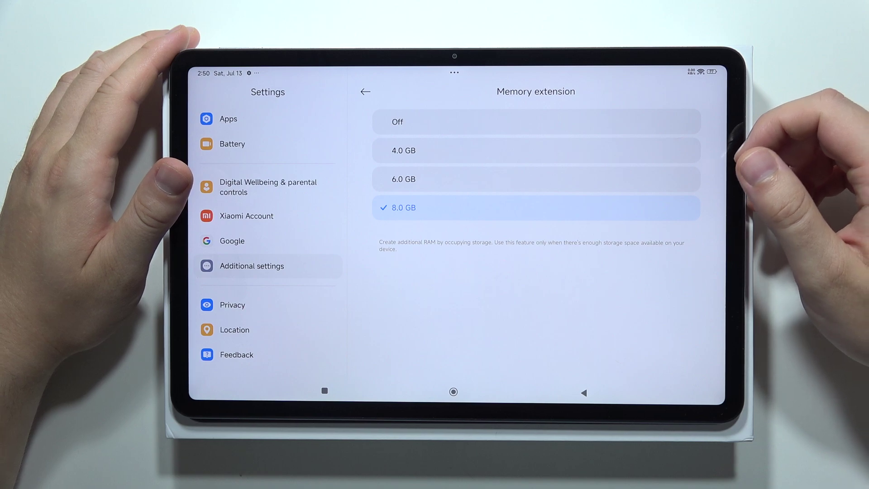
click(583, 393)
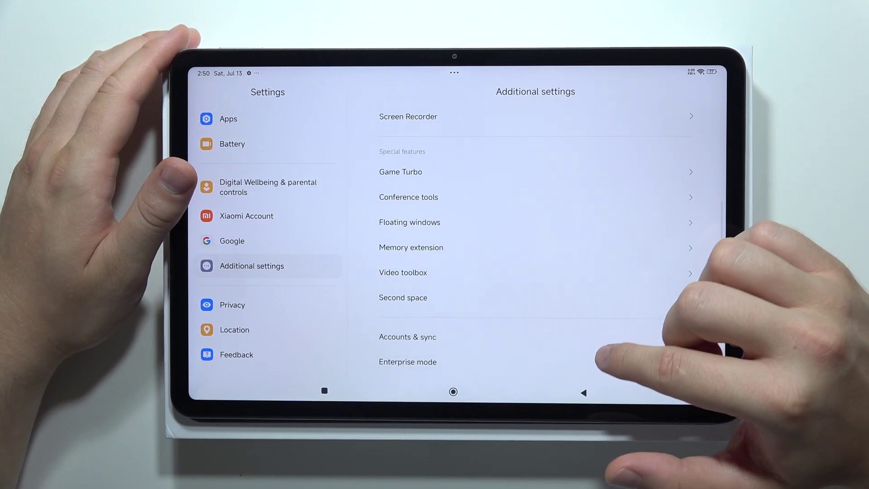
scroll(597, 360, down, 2)
click(623, 218)
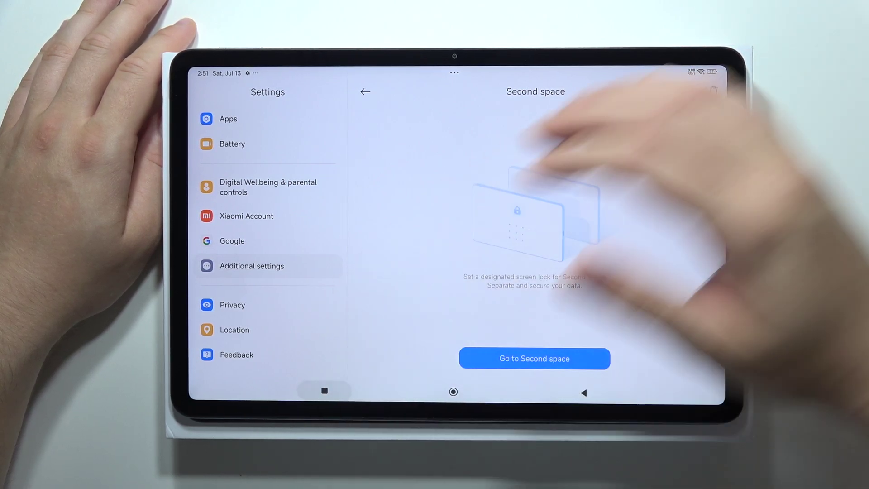
Clear all apps from Recents to close Settings and show the home screen.
click(325, 391)
click(667, 89)
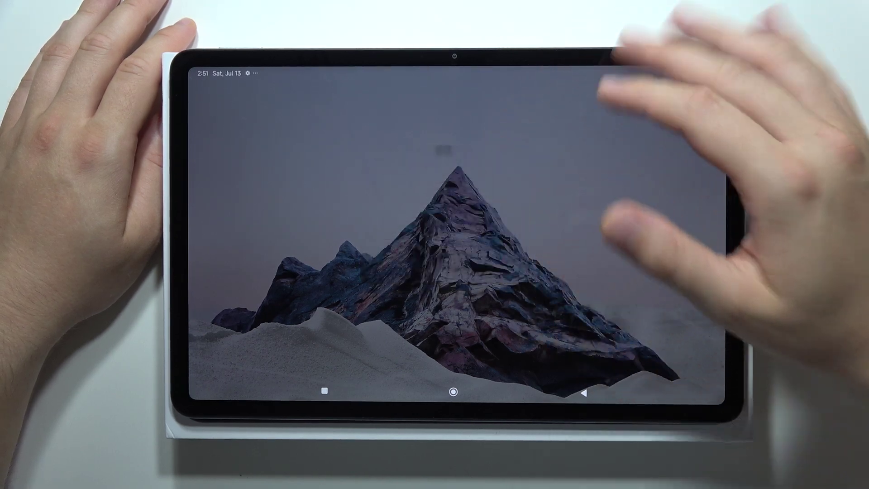